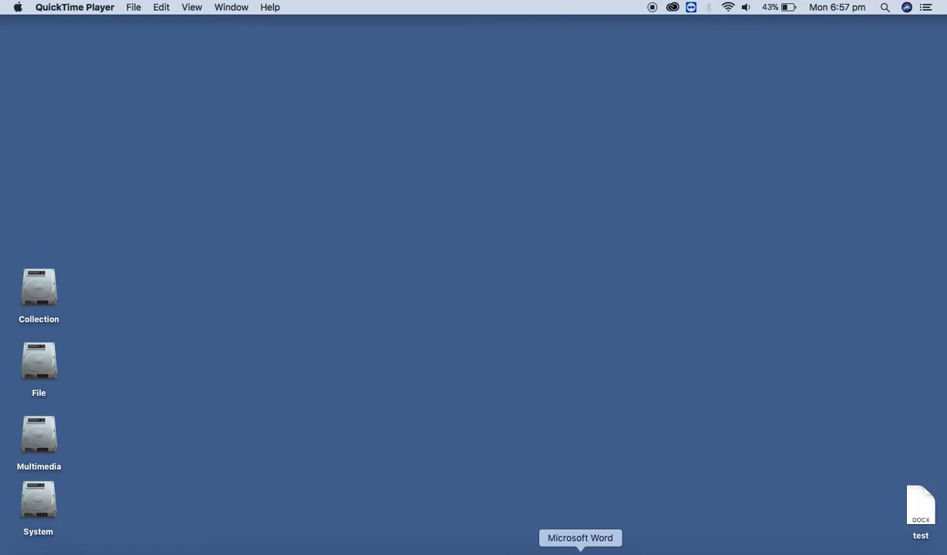
Step: Open the blank test document in Microsoft Word and generate sample paragraphs with =rand()
left_click(580, 549)
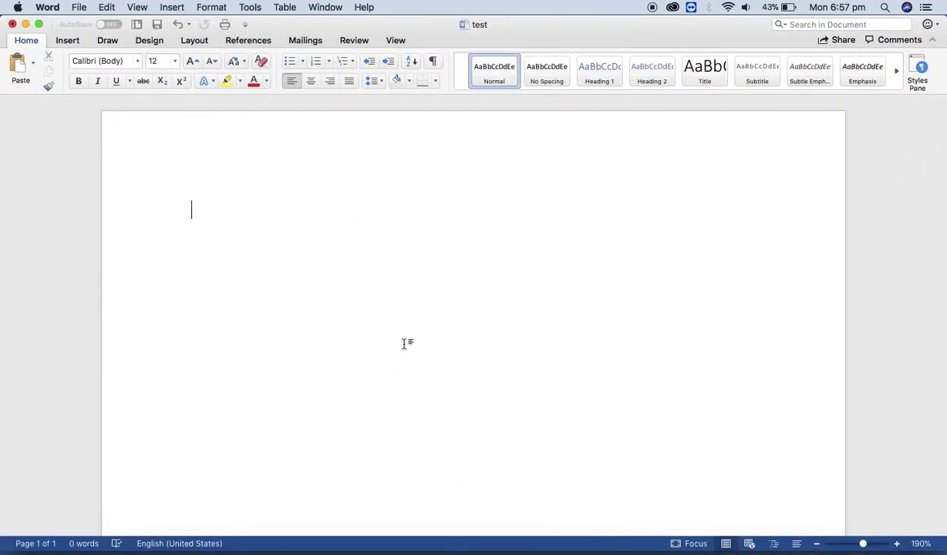
type("=rnad")
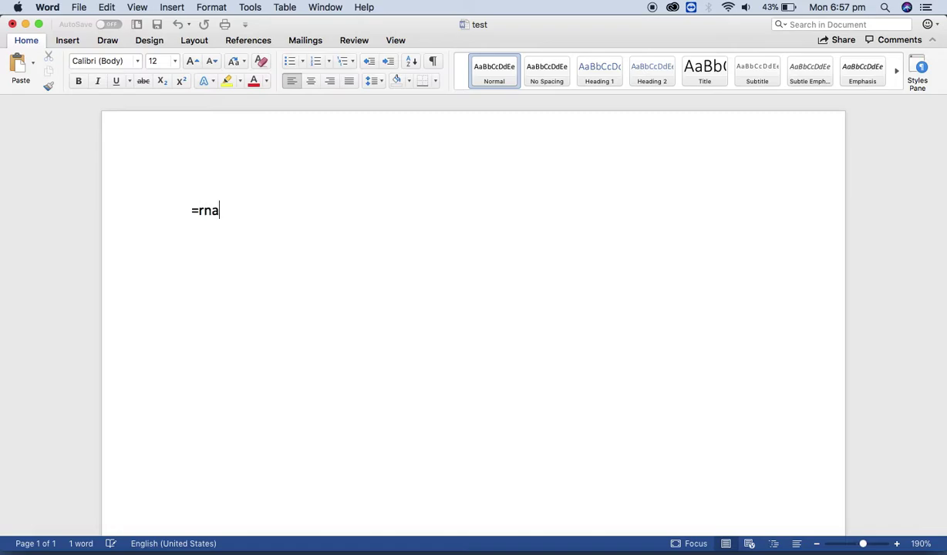
key("BackSpace")
key("BackSpace")
key("BackSpace")
type("and()")
key("Return")
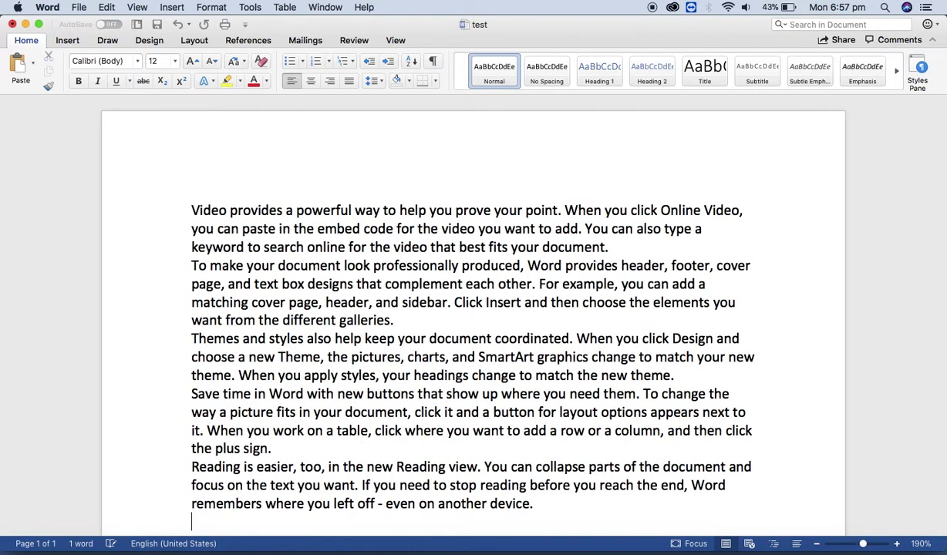
Step: Copy all the sample text and paste it repeatedly to extend the document to five pages, then return to the document's start
key("super+a")
key("super+c")
key("Right")
key("super+v")
left_click(421, 427)
left_click(383, 420)
key("super+v")
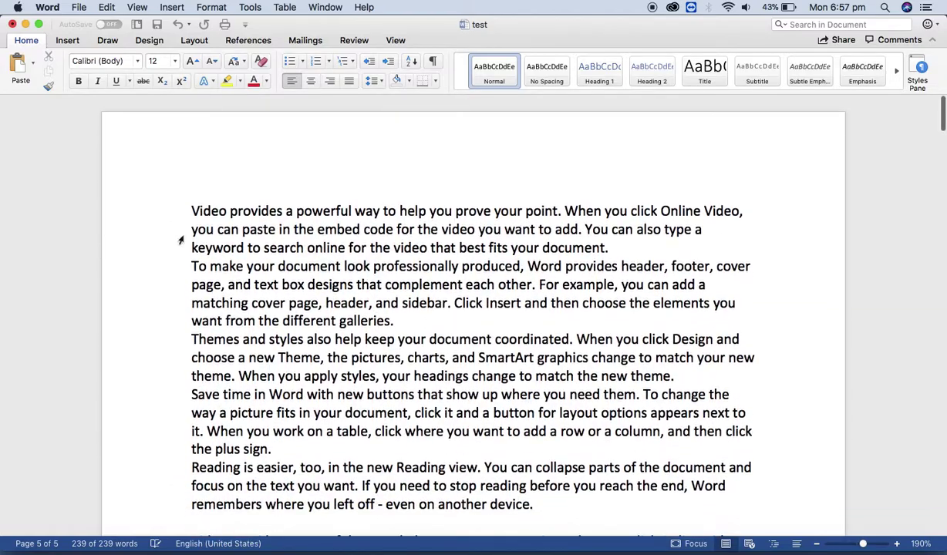
scroll(362, 298, "down", 10)
scroll(362, 298, "down", 3)
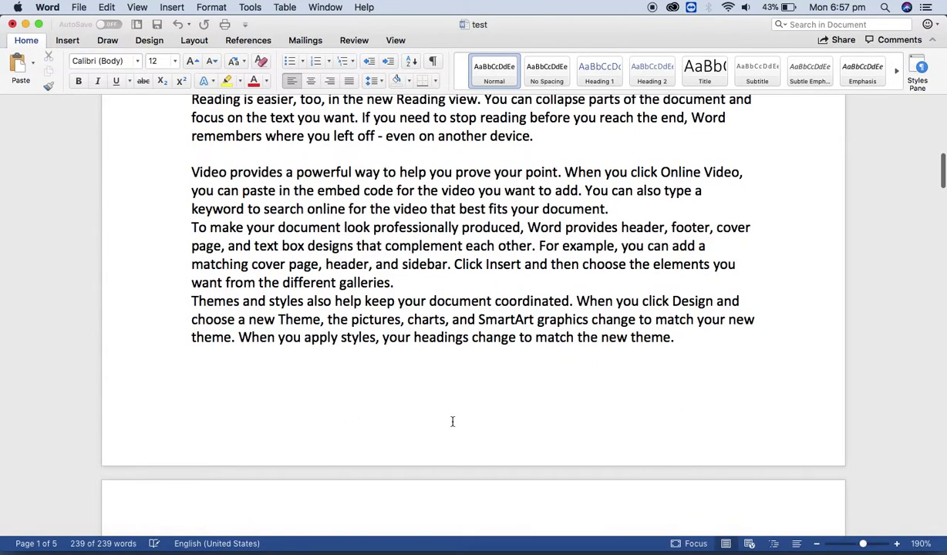
key("super+Home")
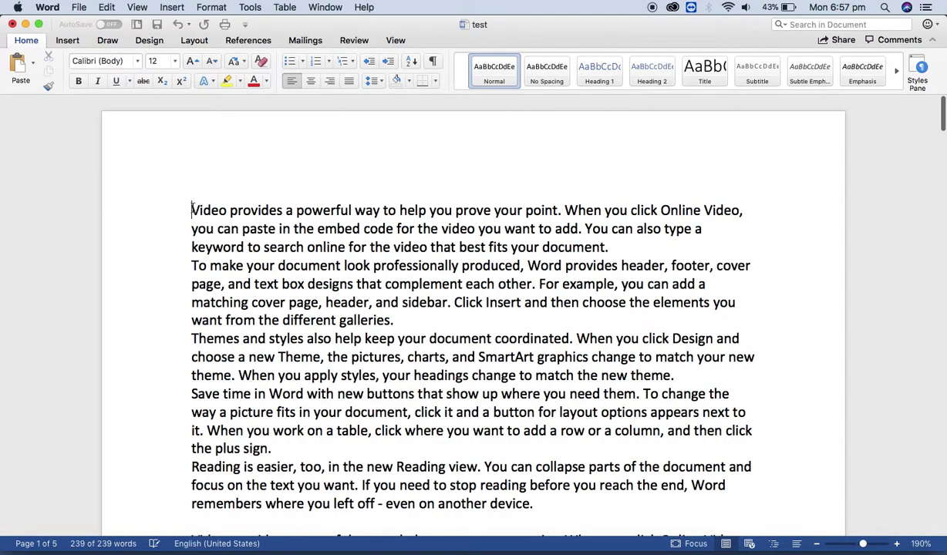
Step: Insert page numbers at the bottom of the page (footer) with center alignment, keeping the number on the first page
left_click(68, 41)
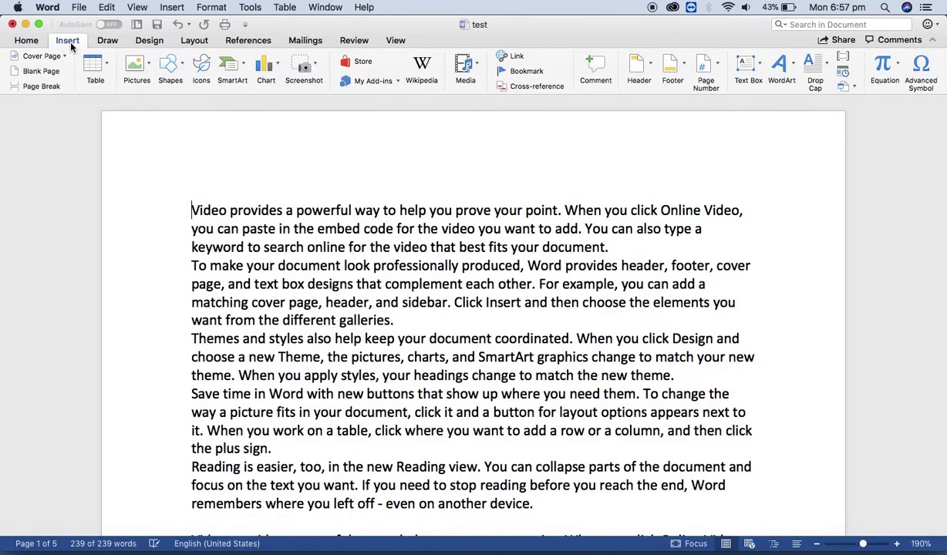
left_click(718, 67)
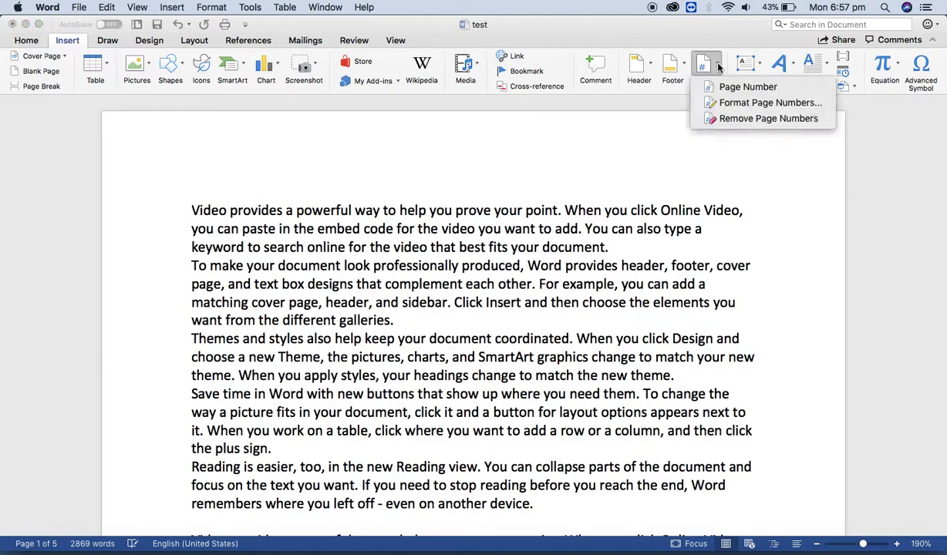
left_click(755, 91)
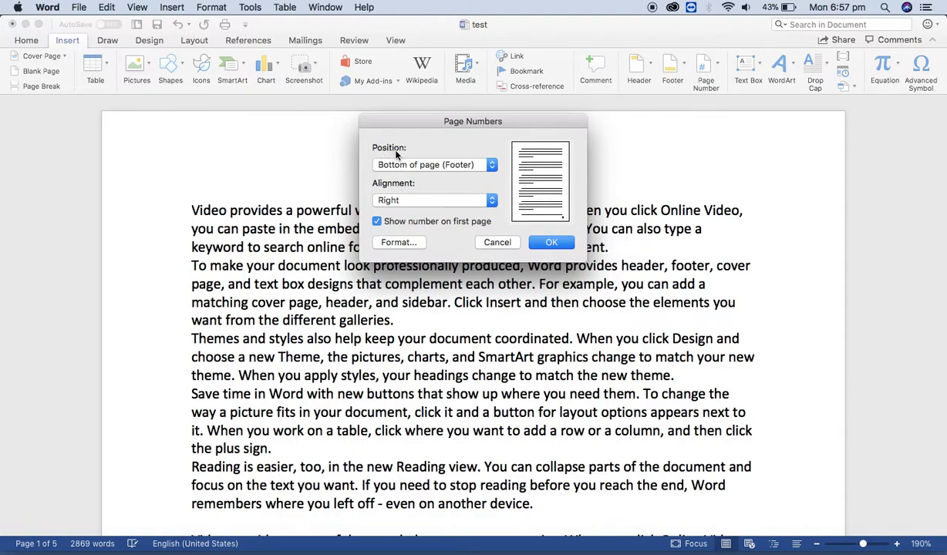
left_click(492, 167)
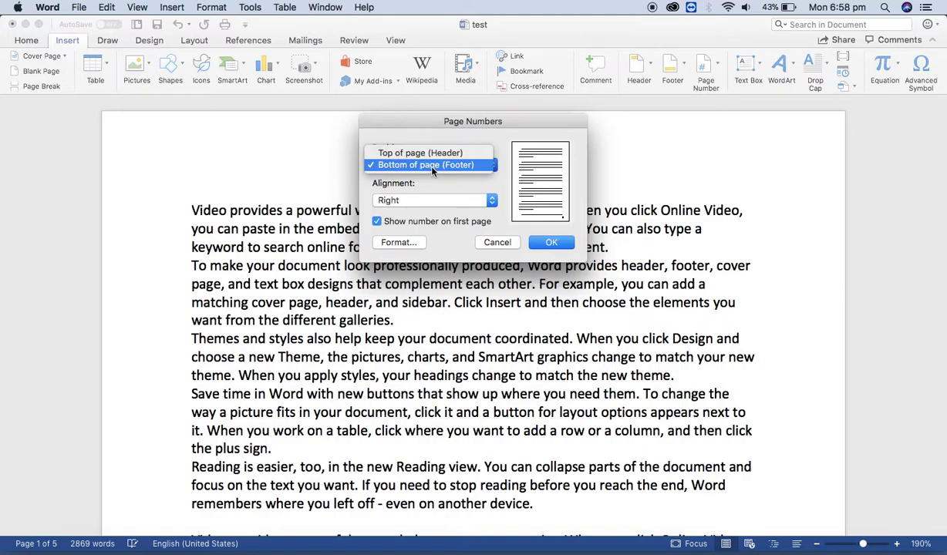
left_click(430, 165)
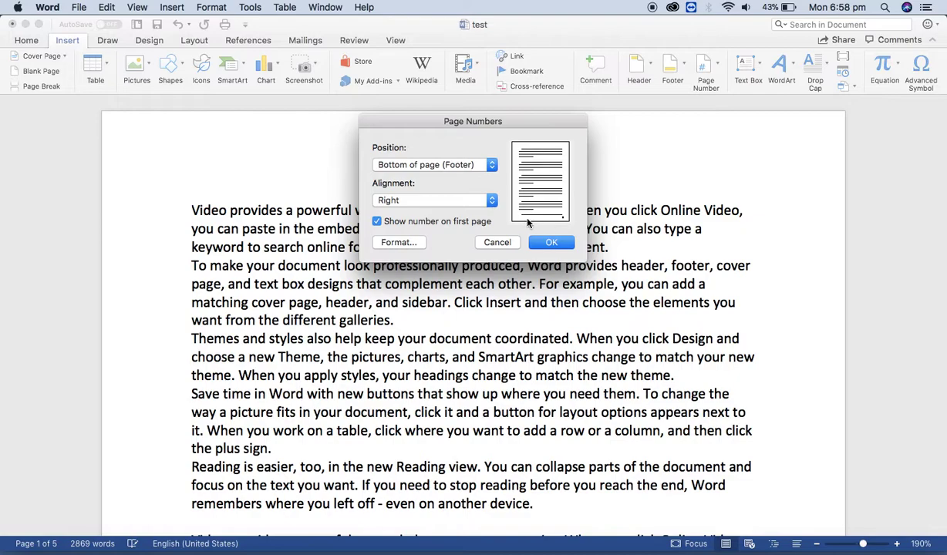
left_click(492, 202)
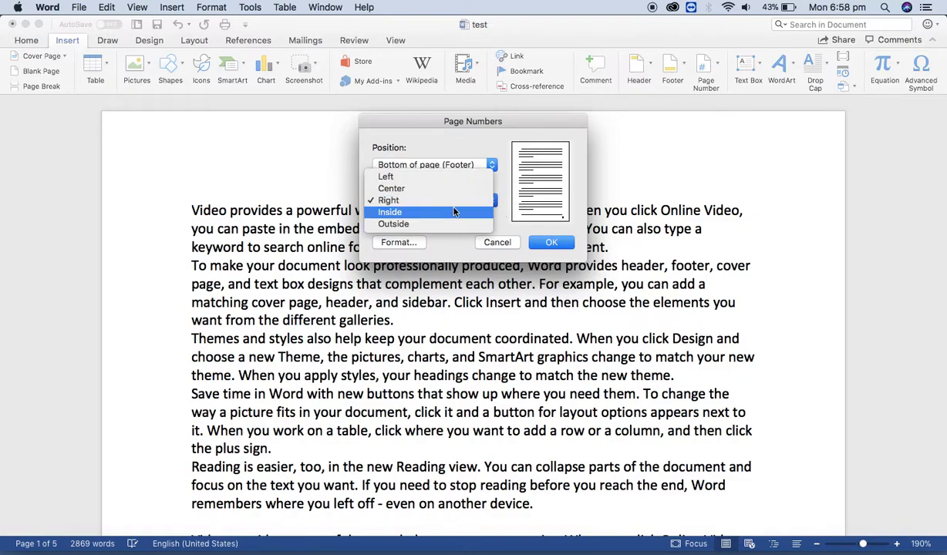
left_click(391, 189)
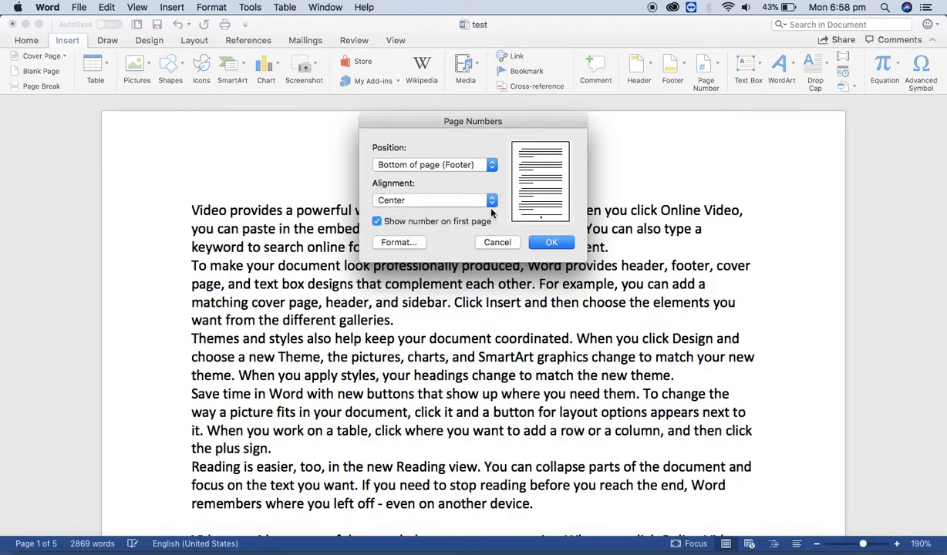
left_click(551, 242)
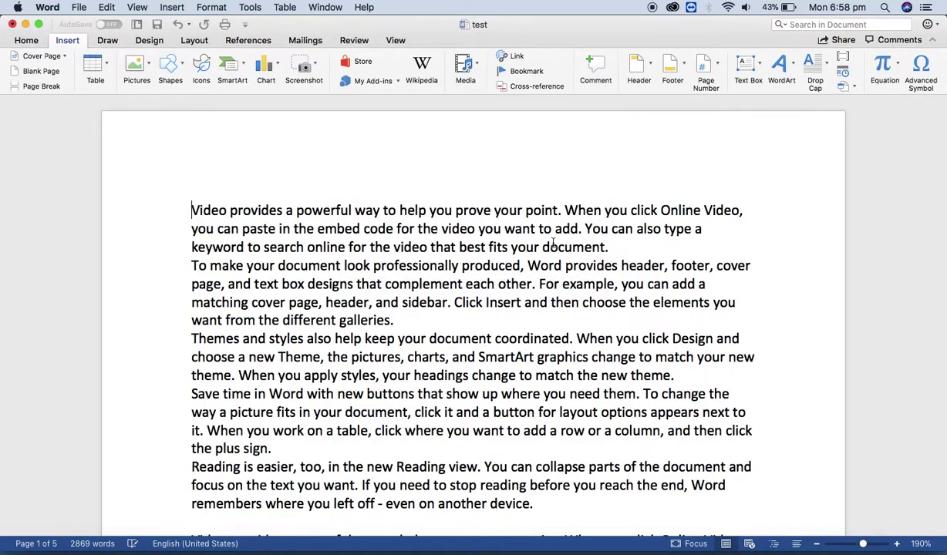
Step: Examine the centered footer page numbers across the document's pages
scroll(552, 243, "down", 8)
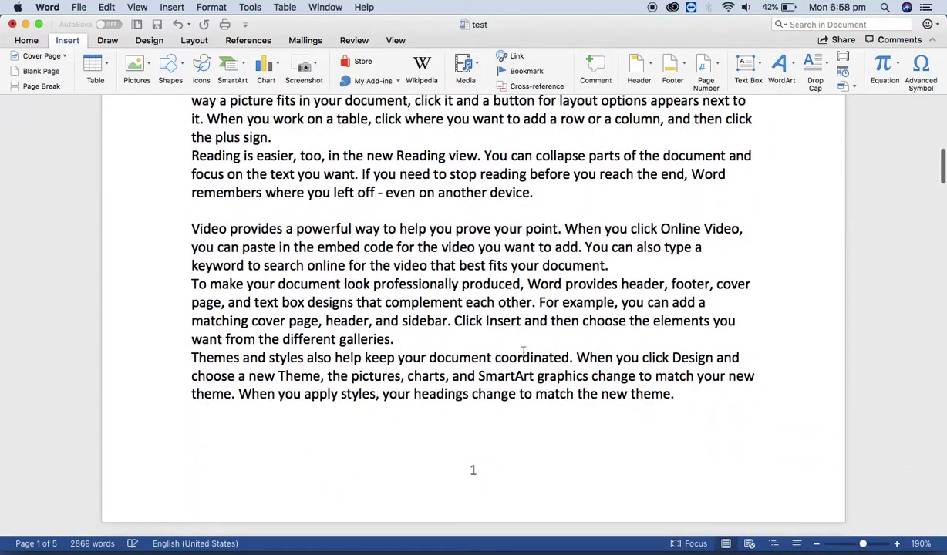
left_click(518, 356)
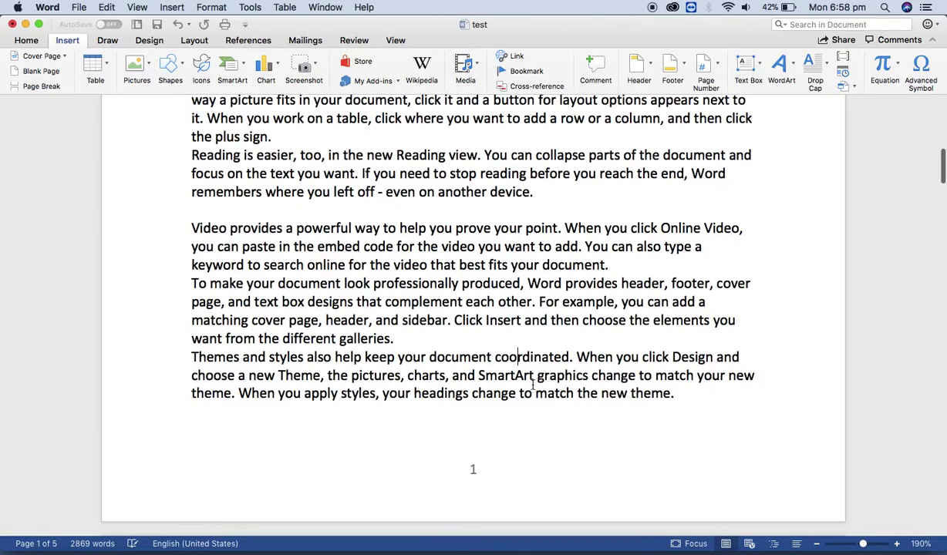
scroll(532, 385, "down", 20)
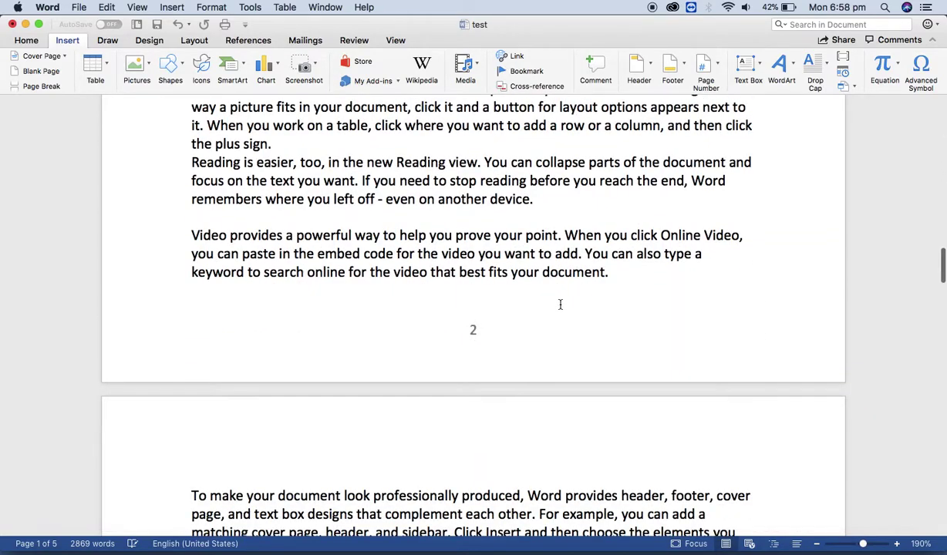
scroll(561, 305, "down", 20)
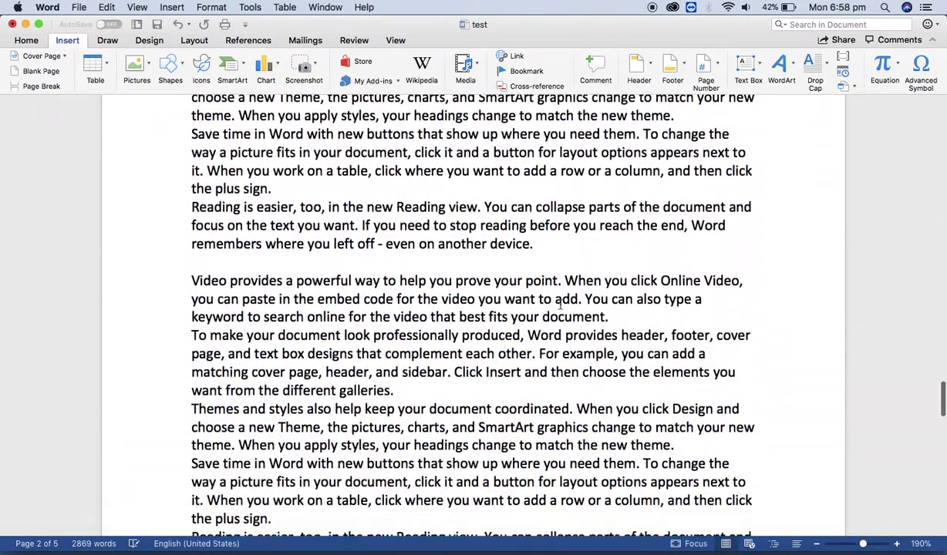
scroll(561, 304, "down", 15)
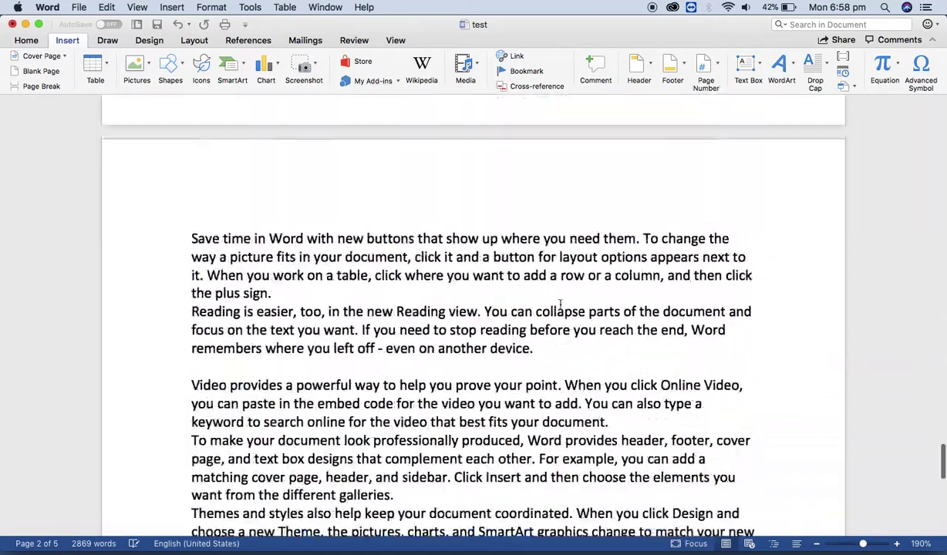
scroll(560, 304, "up", 20)
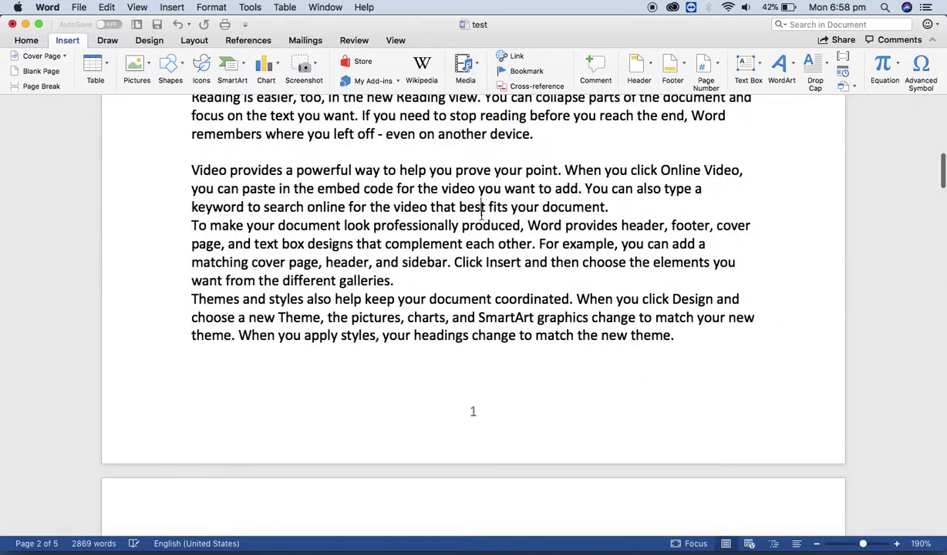
scroll(482, 209, "up", 10)
scroll(482, 216, "down", 5)
scroll(481, 215, "down", 10)
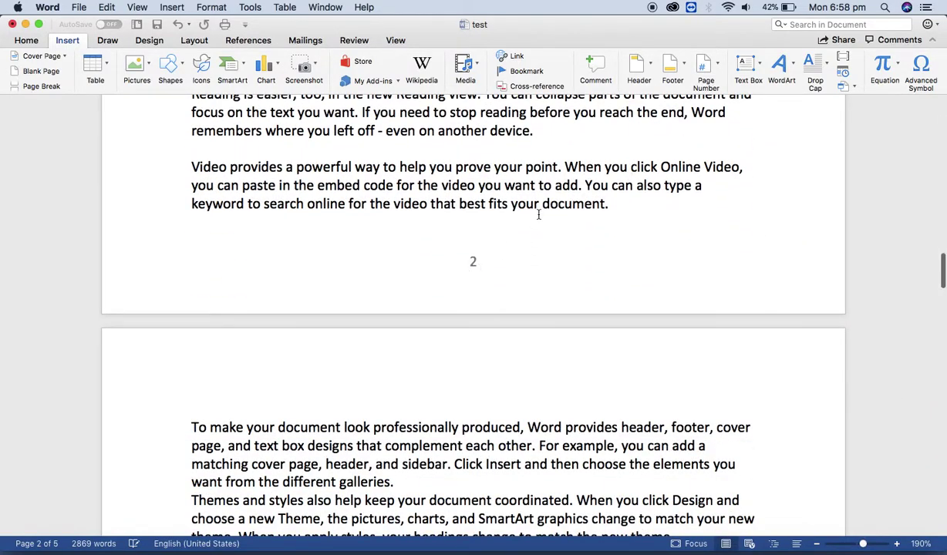
Step: Remove the page numbers from the document and check the page footers
left_click(719, 67)
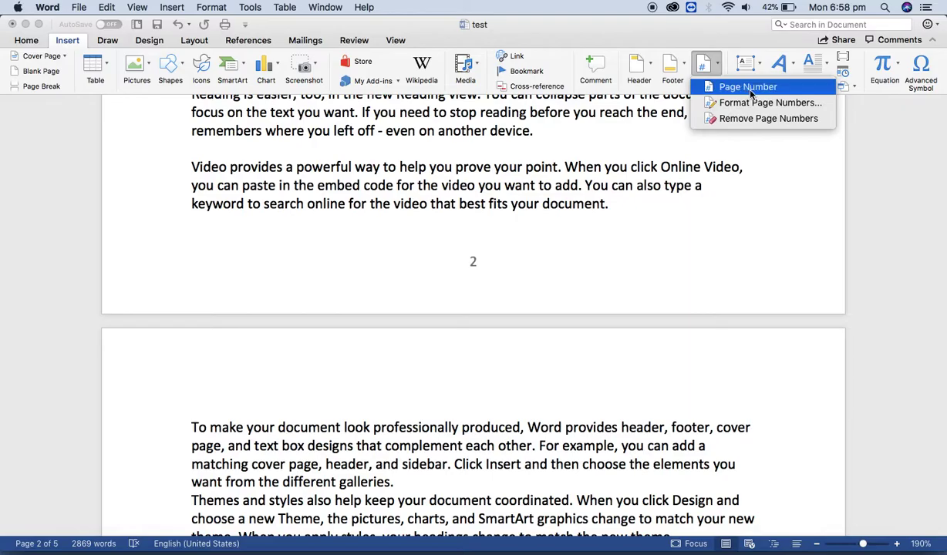
left_click(736, 119)
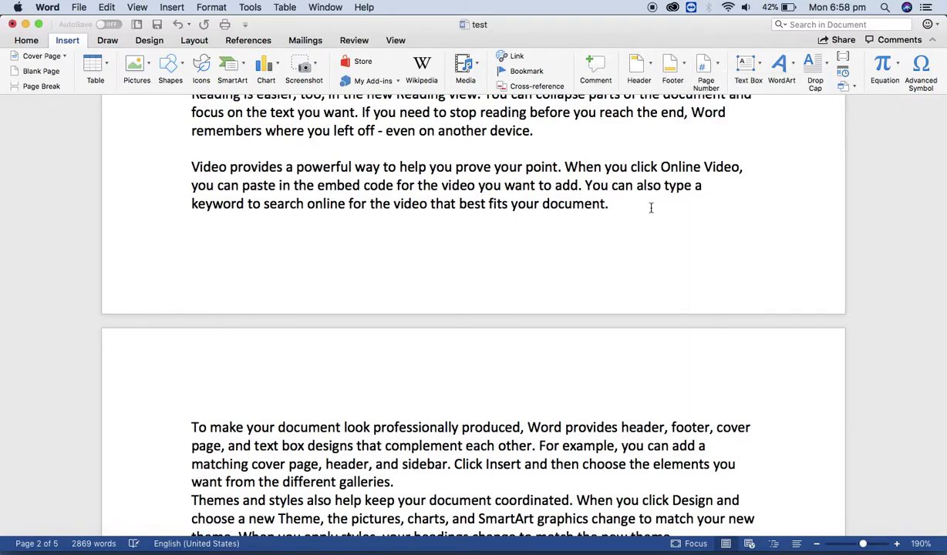
scroll(651, 207, "down", 20)
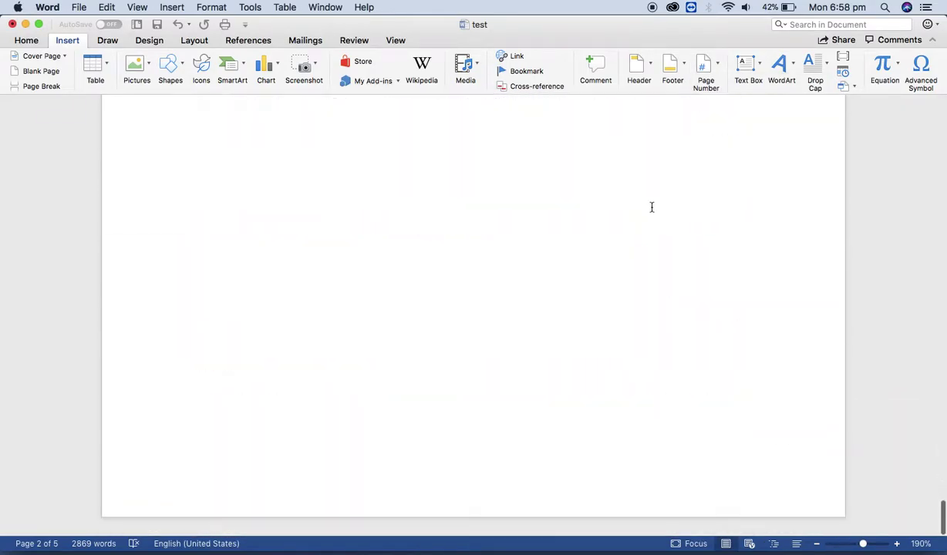
scroll(651, 206, "up", 15)
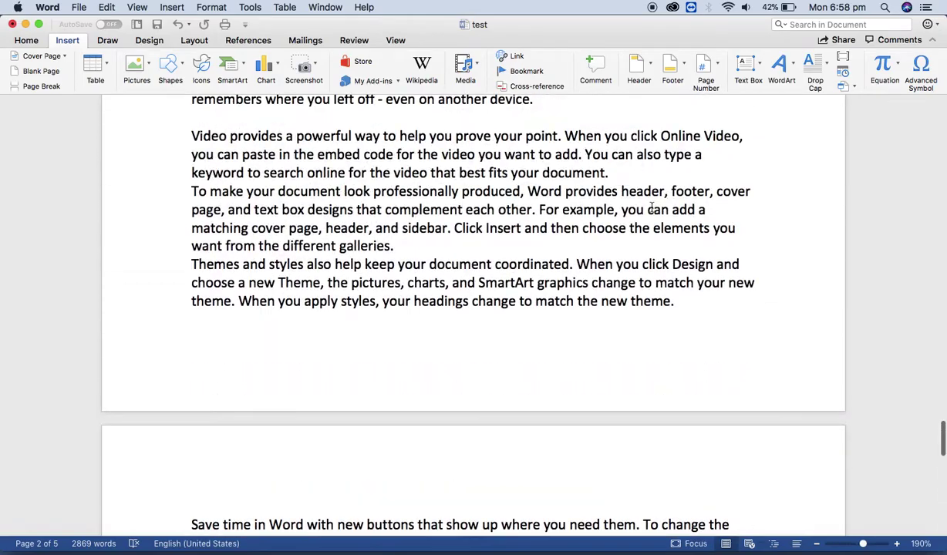
scroll(652, 207, "up", 10)
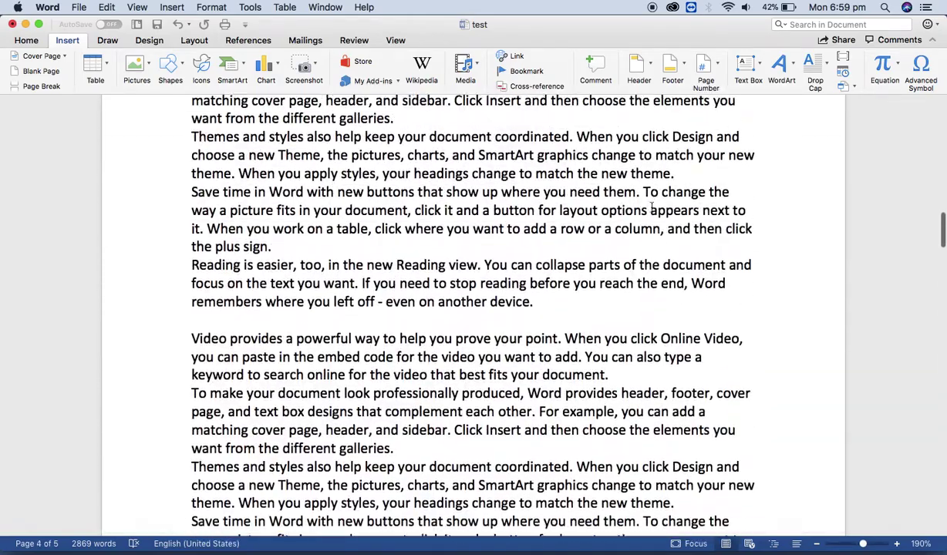
scroll(652, 206, "up", 15)
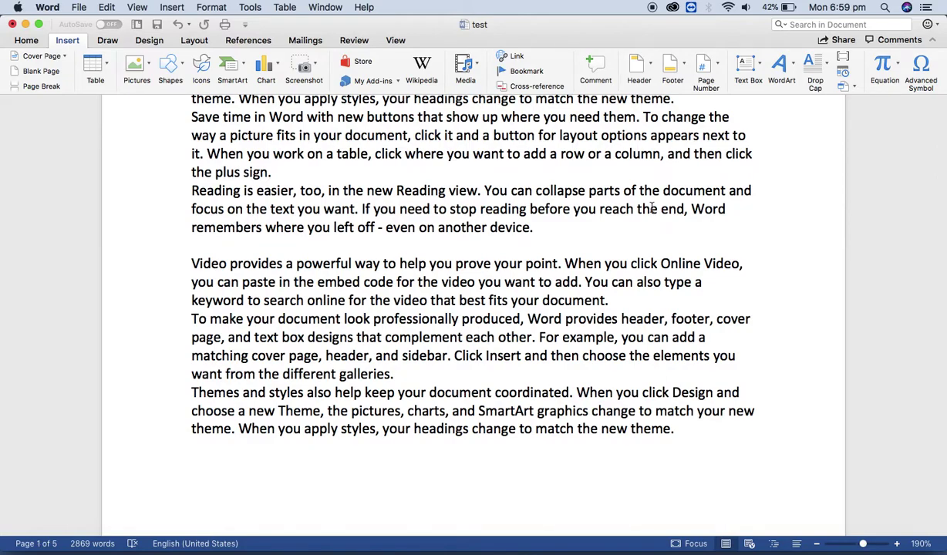
Step: Insert right-aligned page numbers in the footer using the A, B, C number format, continuing from the previous section
left_click(715, 70)
left_click(707, 87)
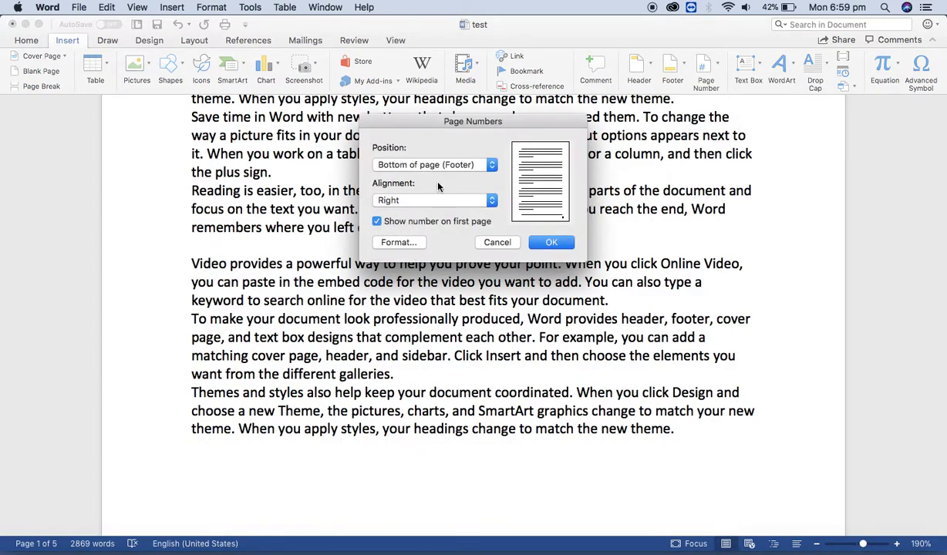
left_click(399, 243)
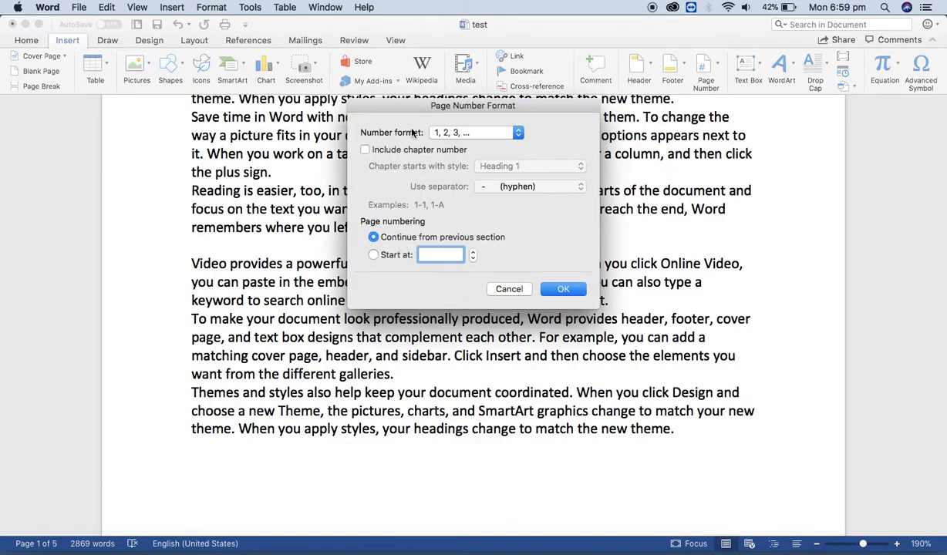
left_click(518, 134)
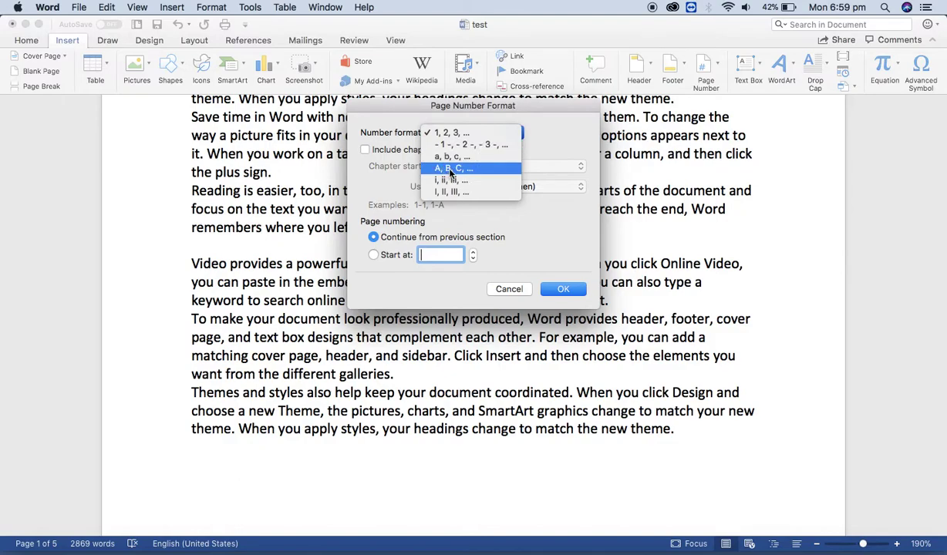
left_click(442, 170)
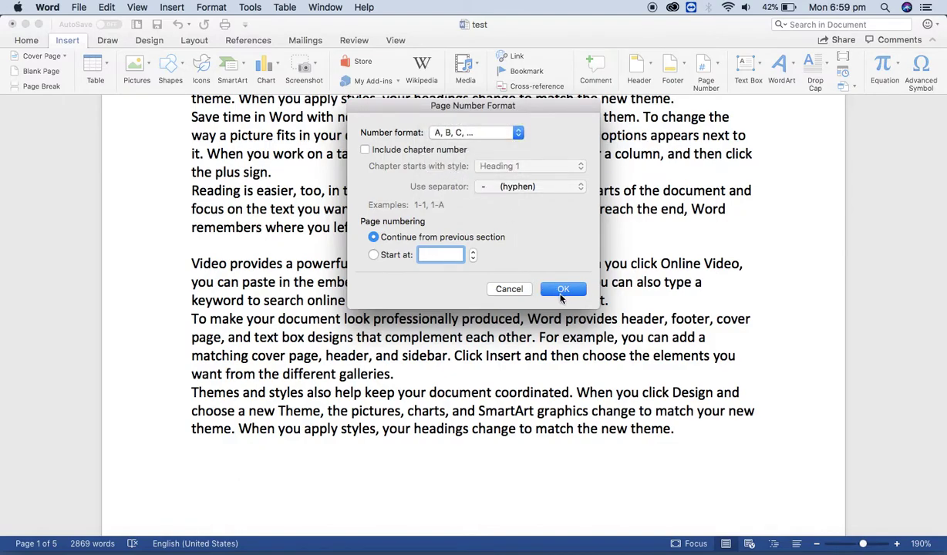
left_click(561, 290)
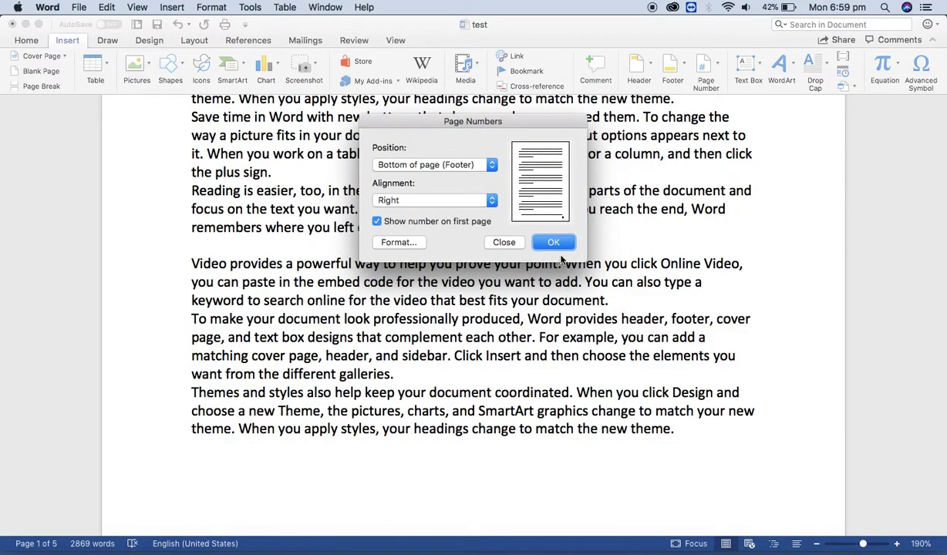
left_click(552, 242)
Step: Review the lettered page numbers in the footers throughout the document
scroll(558, 242, "down", 10)
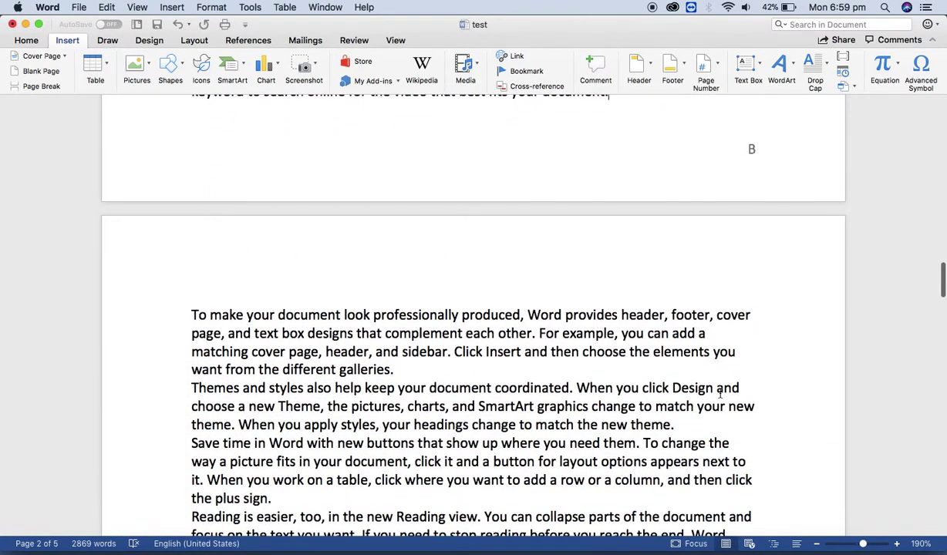
scroll(720, 391, "down", 20)
scroll(720, 393, "down", 20)
scroll(721, 393, "down", 15)
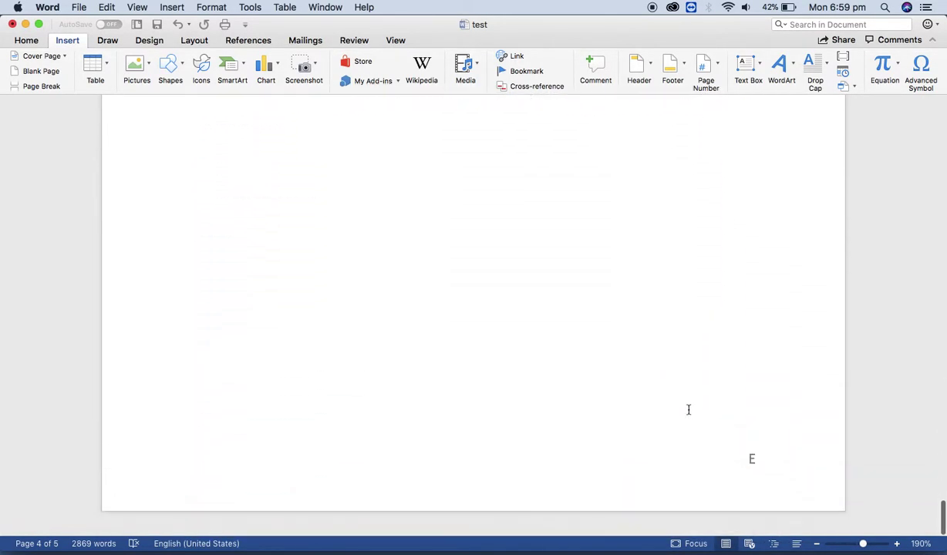
scroll(688, 410, "up", 20)
scroll(665, 383, "up", 5)
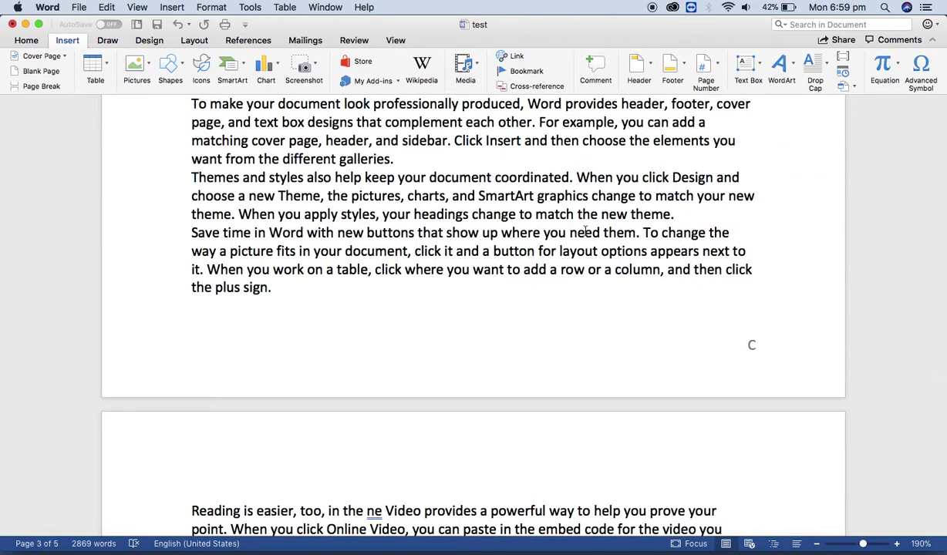